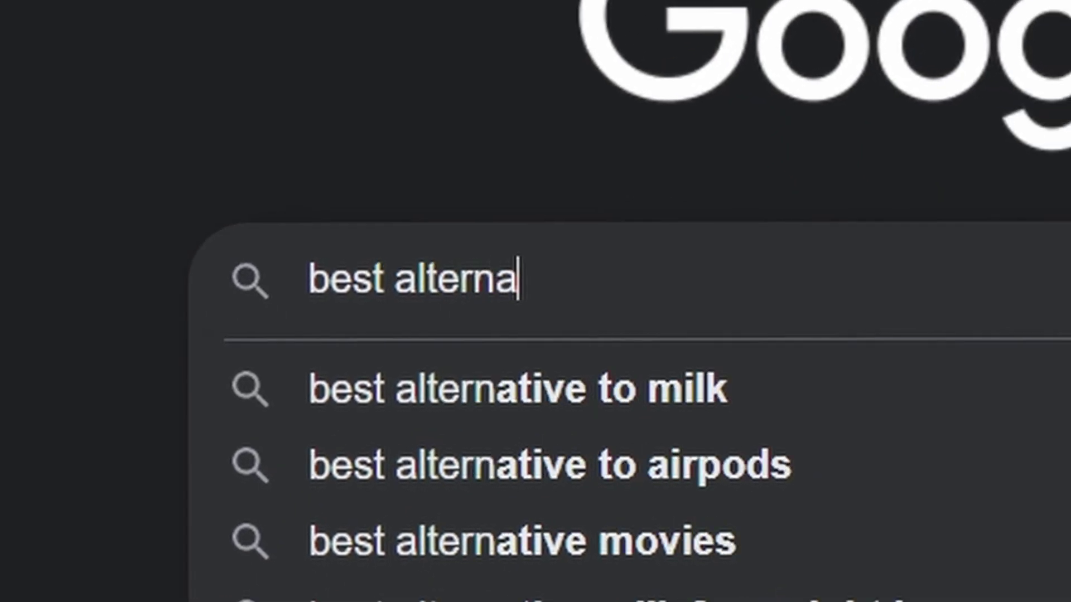
Search the web for 'best alternatives to unity'.
text(tives to un)
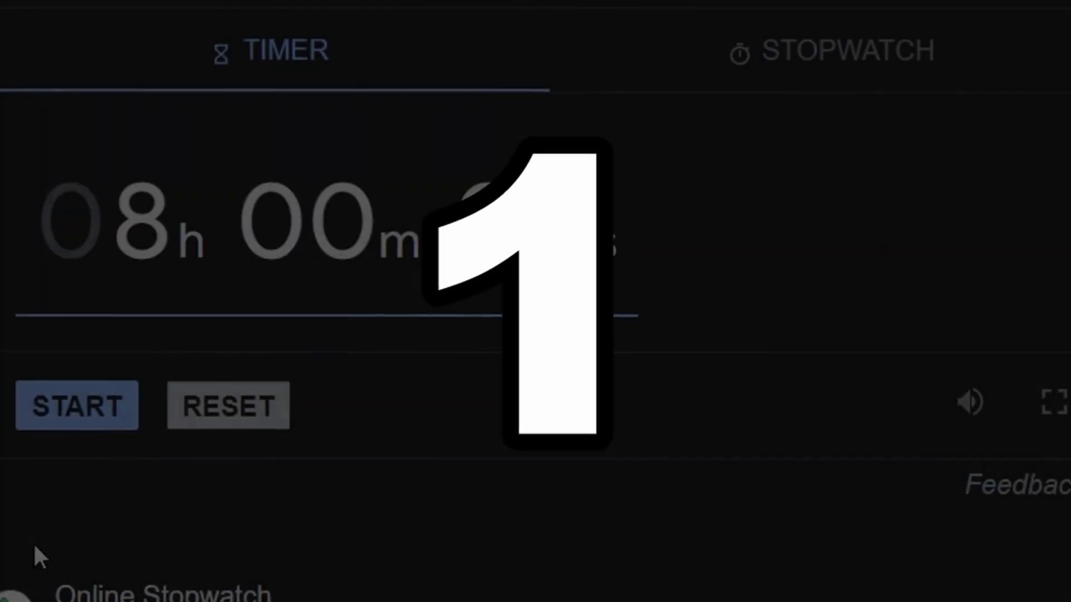
Start the Google countdown timer from 08h 00m 00s.
click(162, 549)
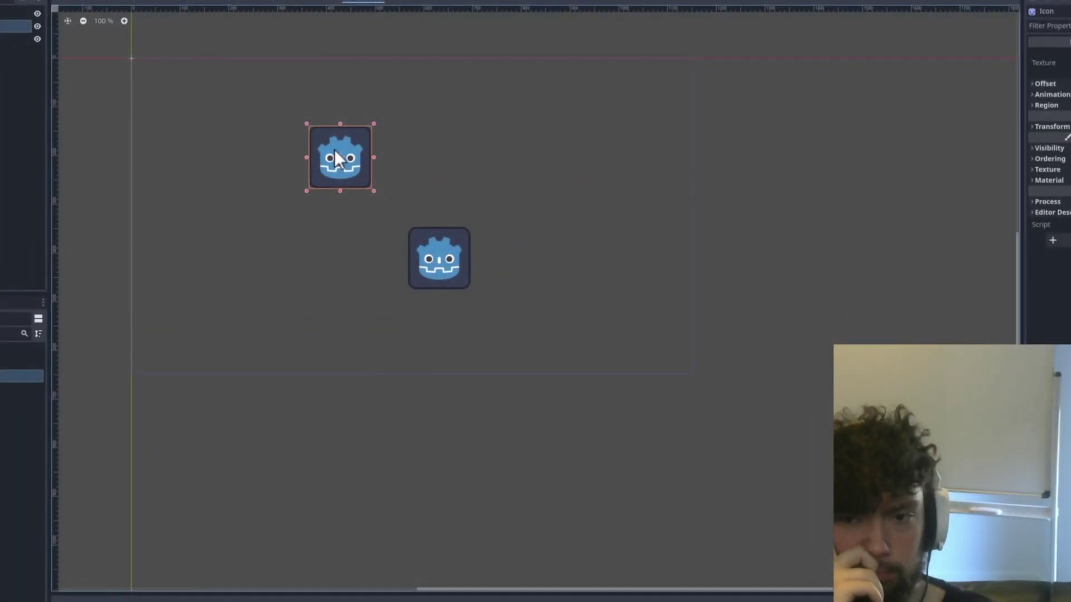
Attach a C# script (res://Icon.cs) to the icon sprite, then spin the genre wheel.
click(446, 265)
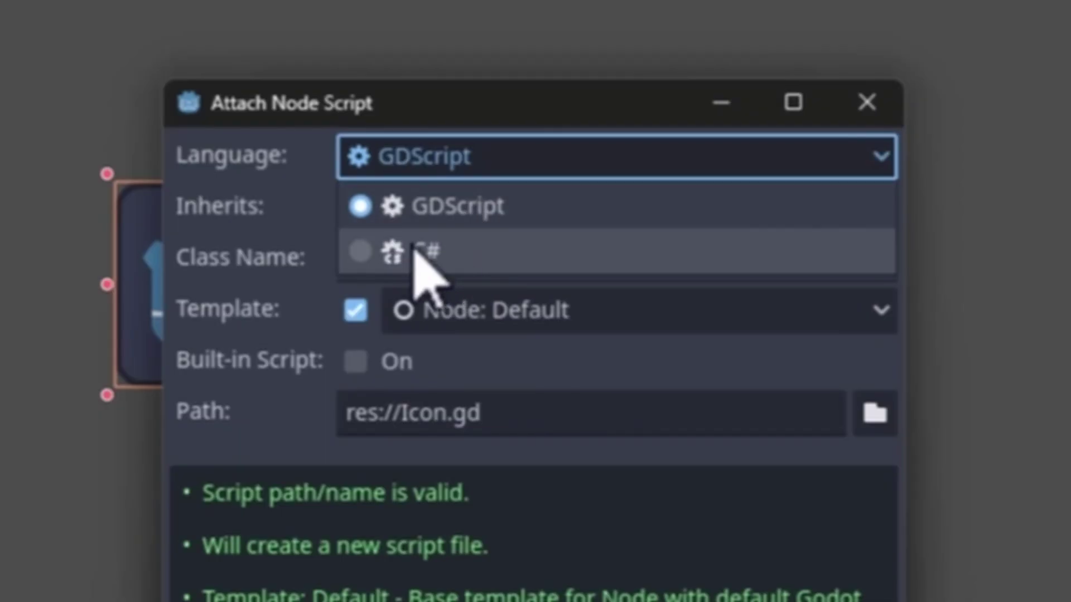
click(415, 252)
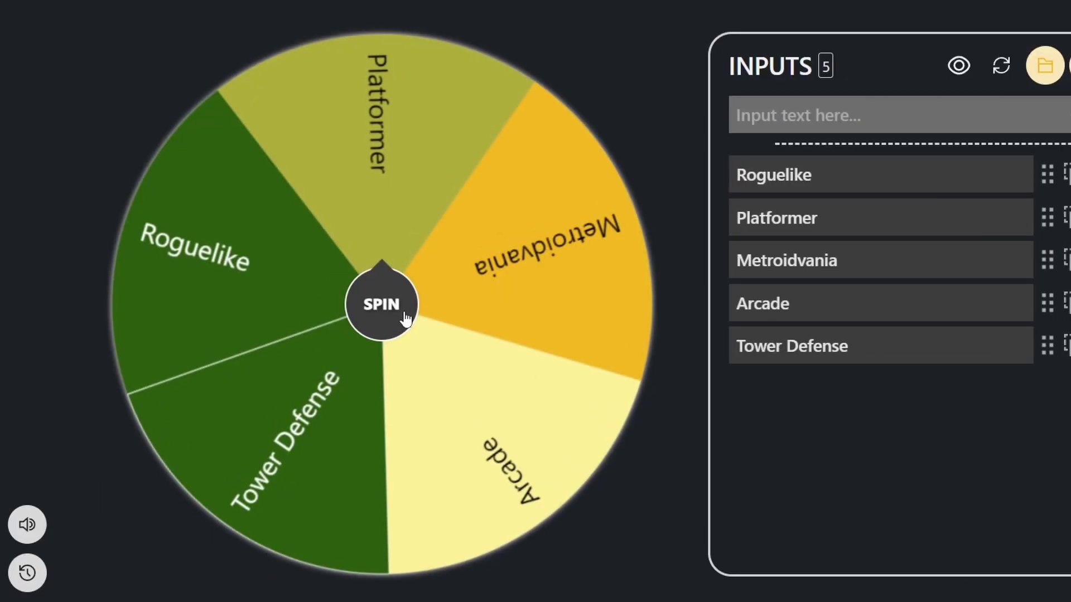
click(405, 319)
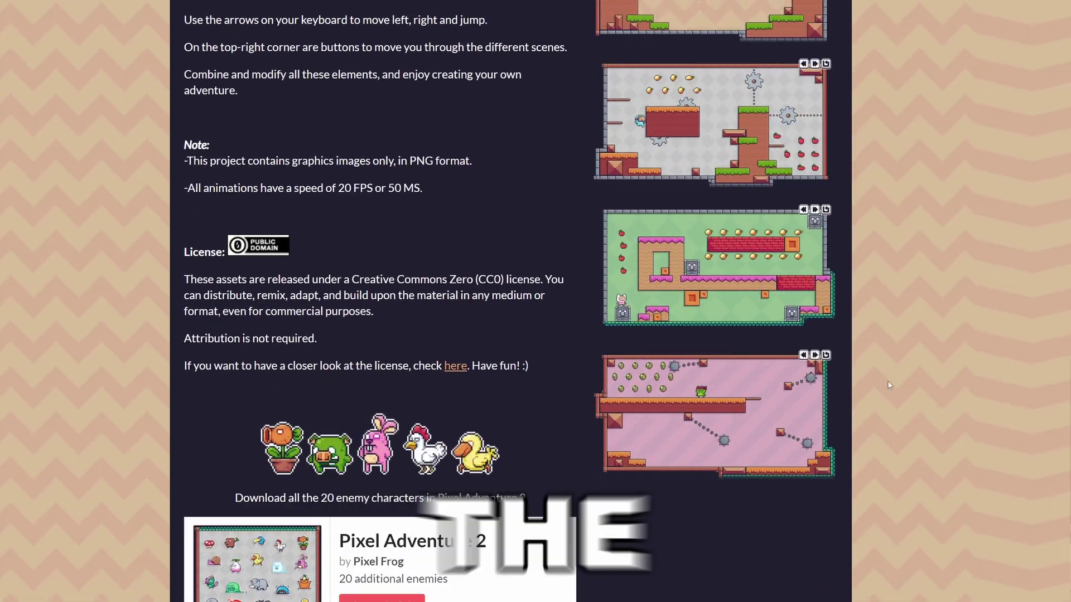
Scroll the Pixel Adventure page past 'More assets by Pixel Frog' to the Download section.
scroll(889, 385, down, 10)
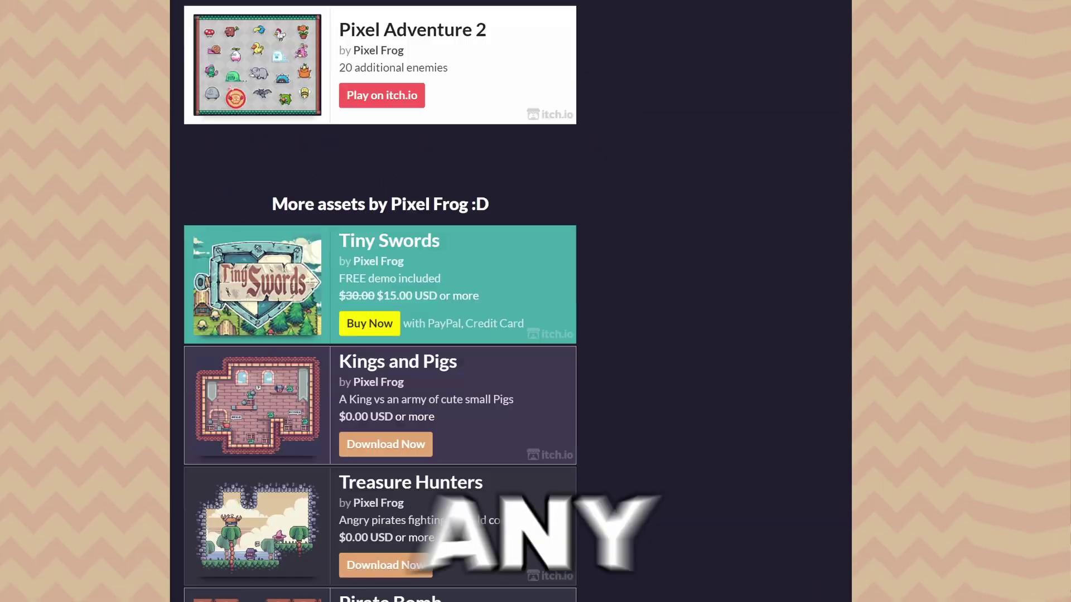
scroll(803, 399, down, 4)
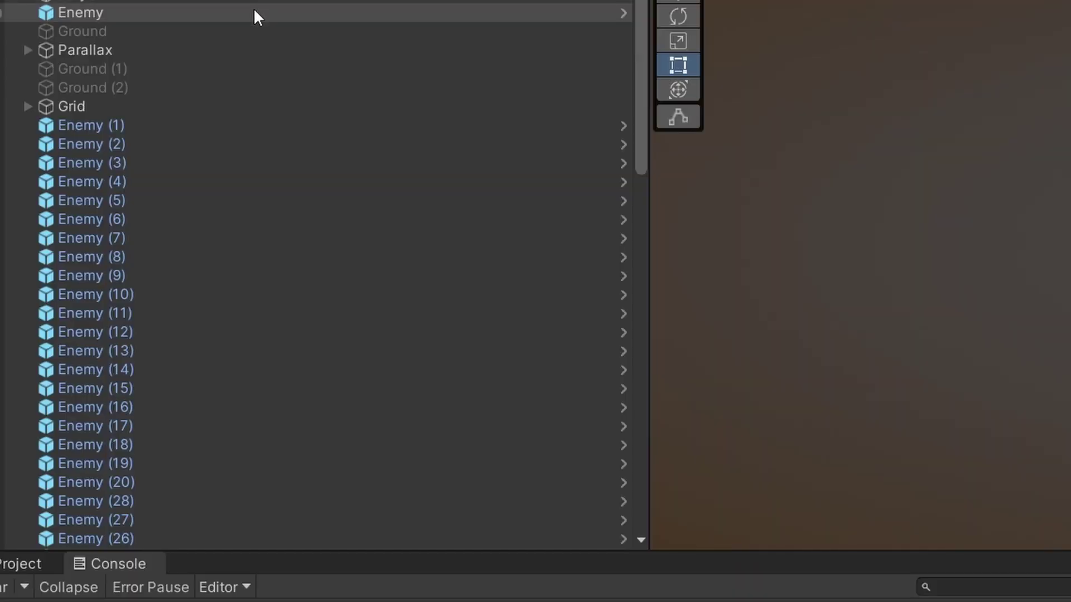
Create an empty GameObject in the Hierarchy and bring up its Add Component list.
right_click(252, 11)
click(376, 323)
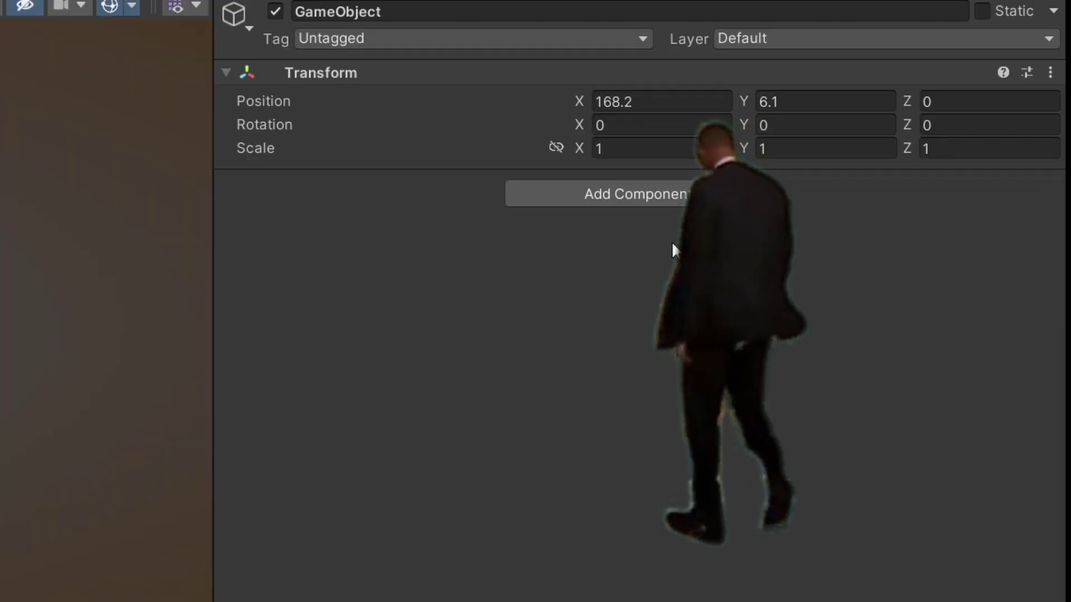
click(662, 194)
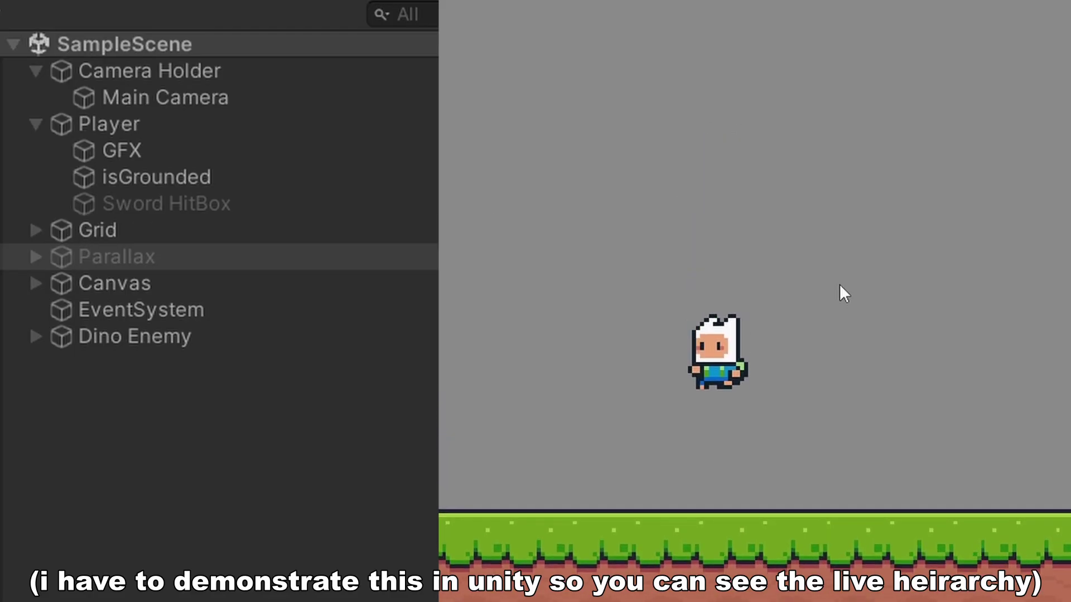
Play the Unity scene and make the hooded hero jump on the grass.
key(space)
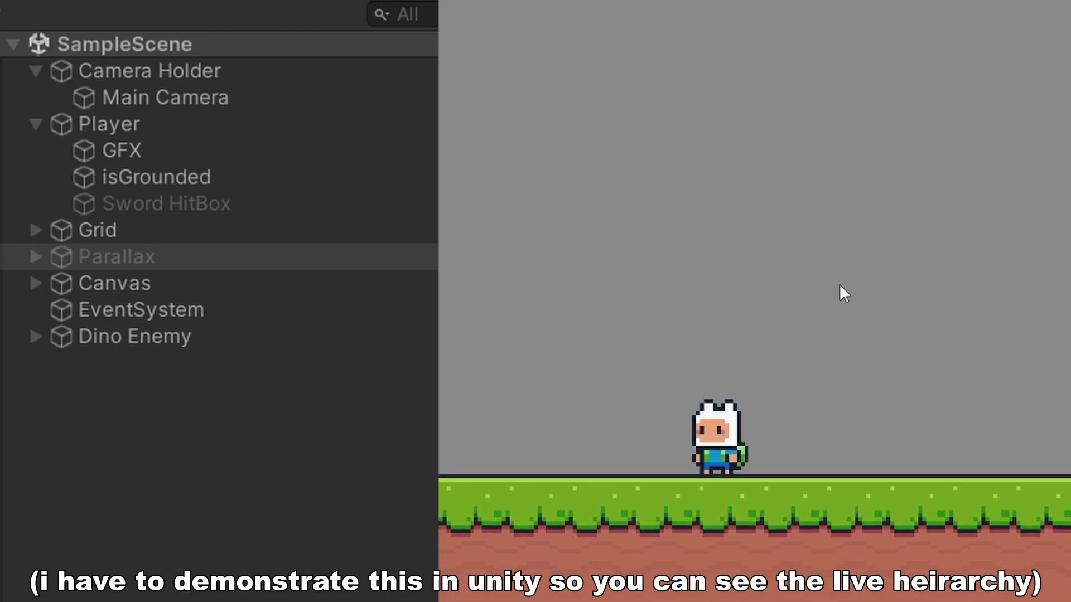
key(space)
key(space)
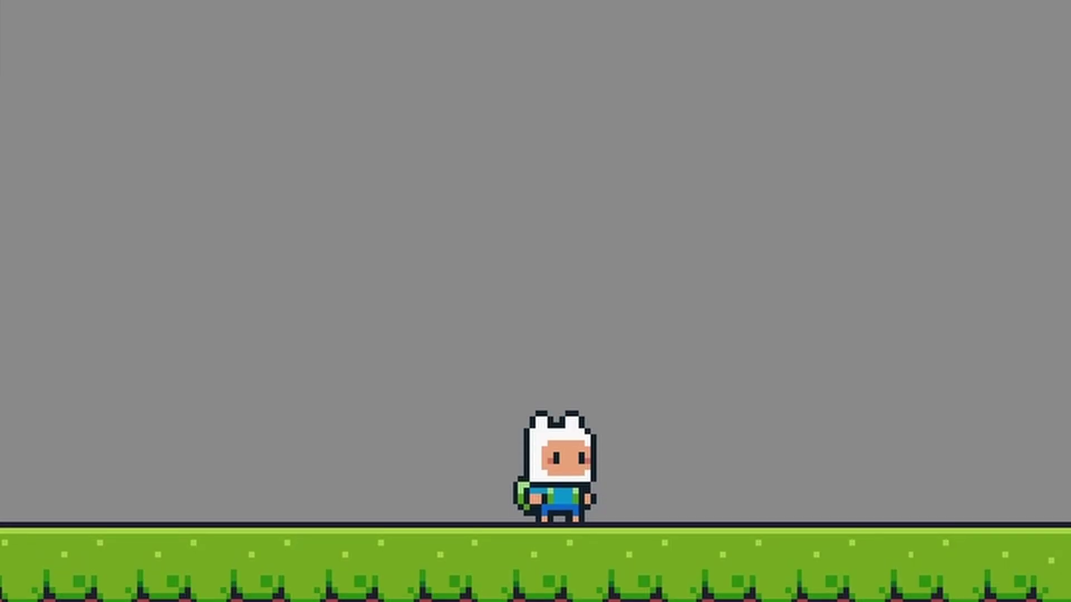
key(space)
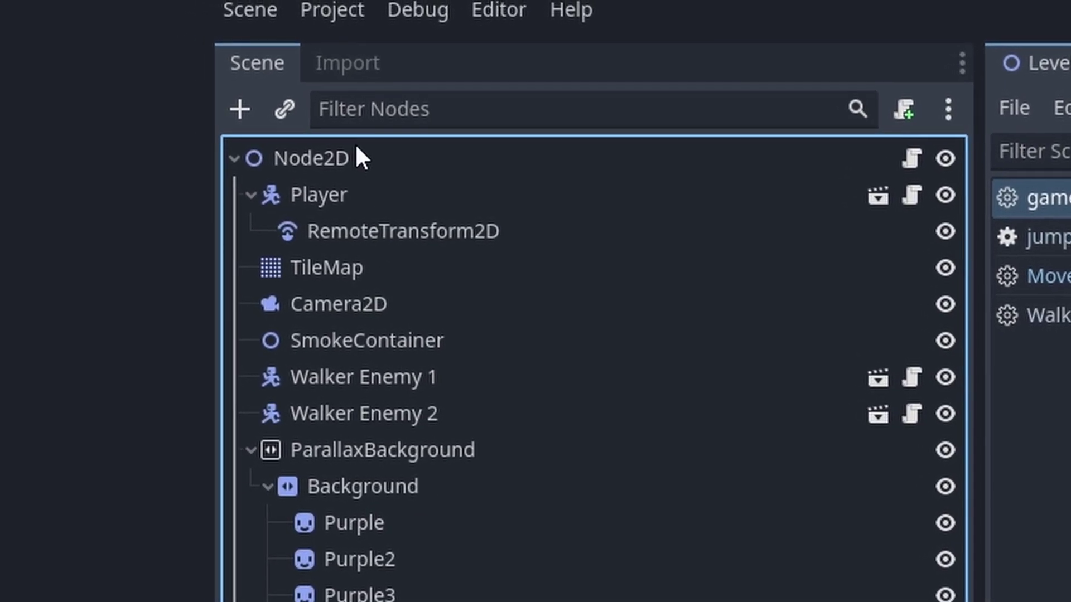
Select the root Node2D, then run and jump the hero around and off the grass platform.
click(348, 155)
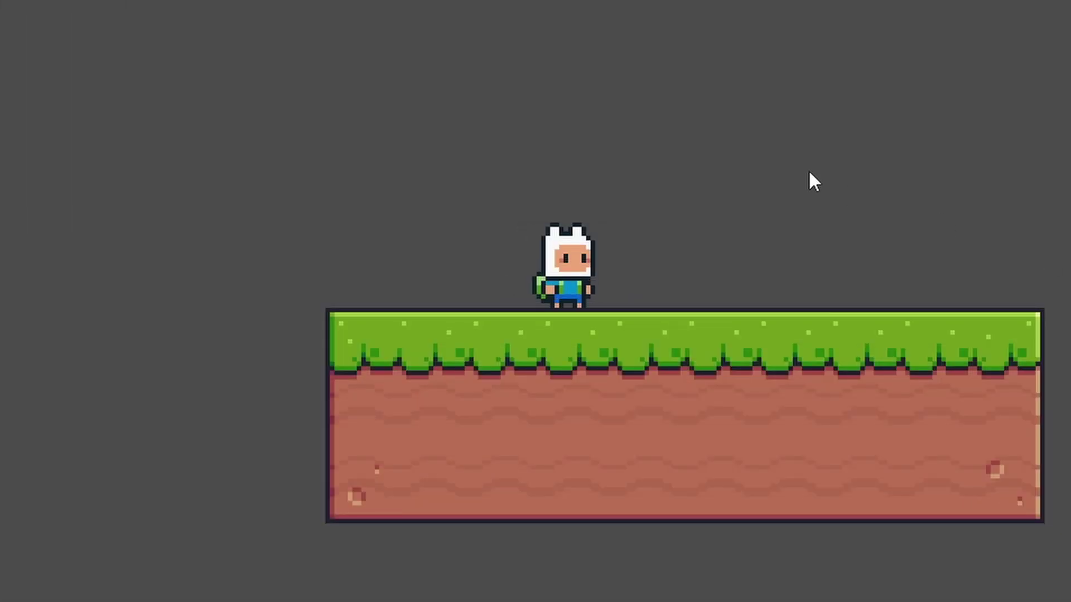
key(Left)
key(Right)
key(space)
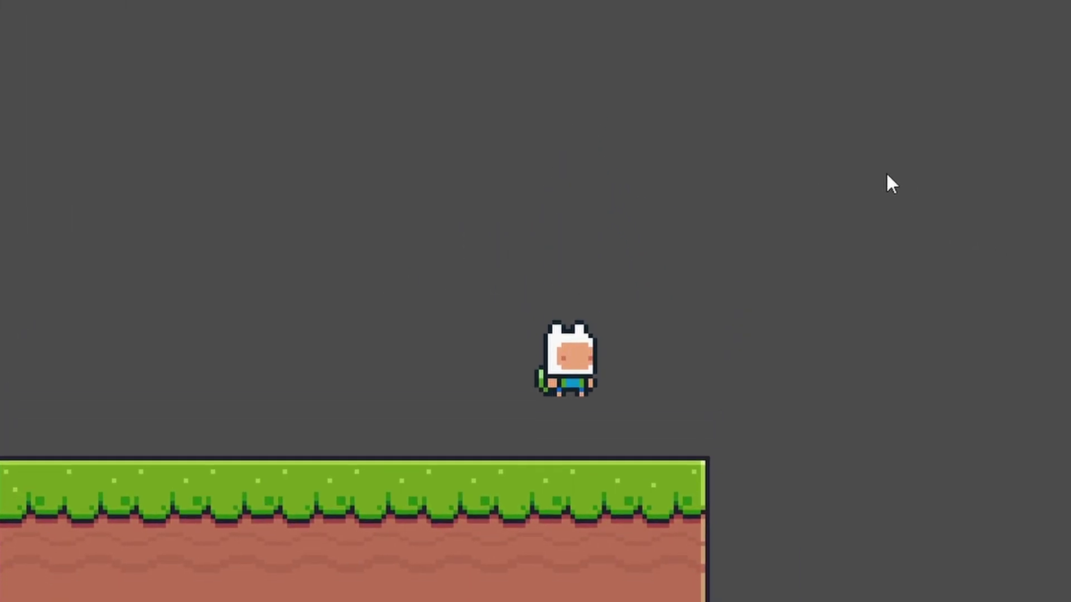
key(Left)
key(space)
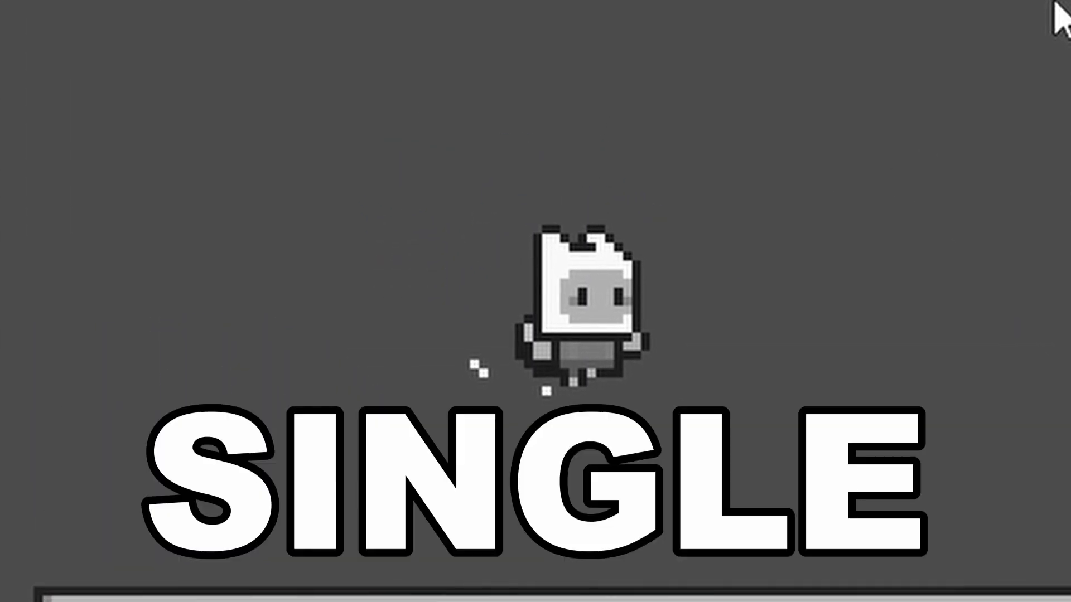
key(space)
key(Left)
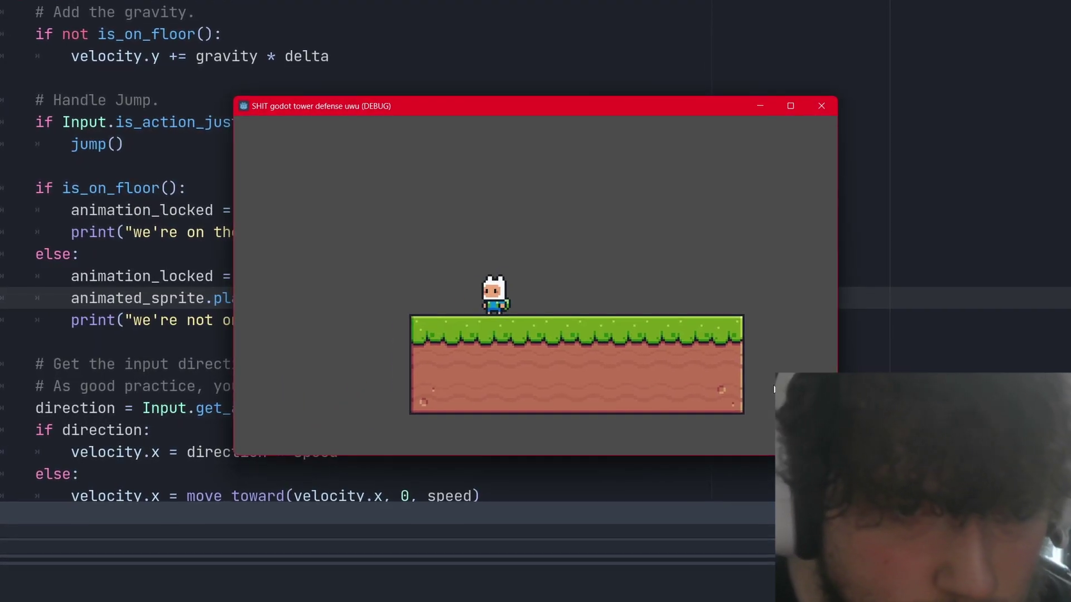
key(Right)
key(space)
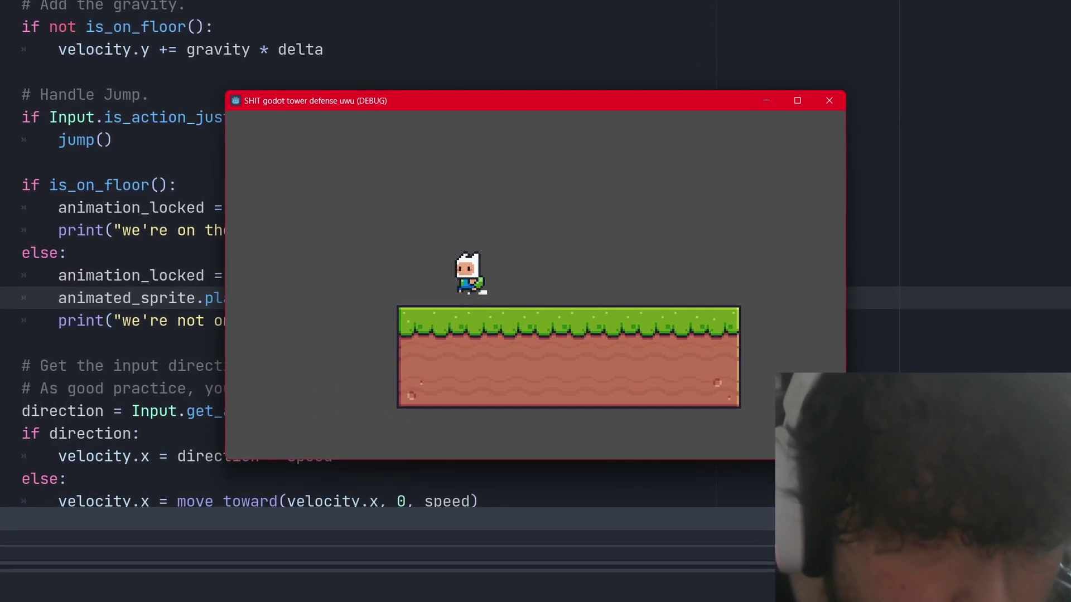
key(Right)
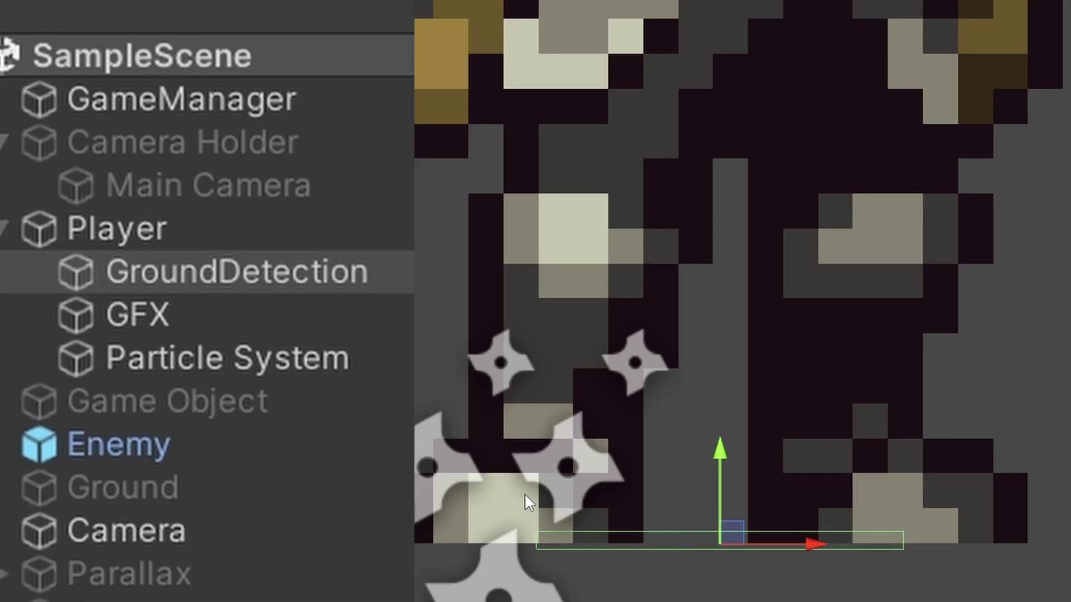
scroll(524, 493, up, 2)
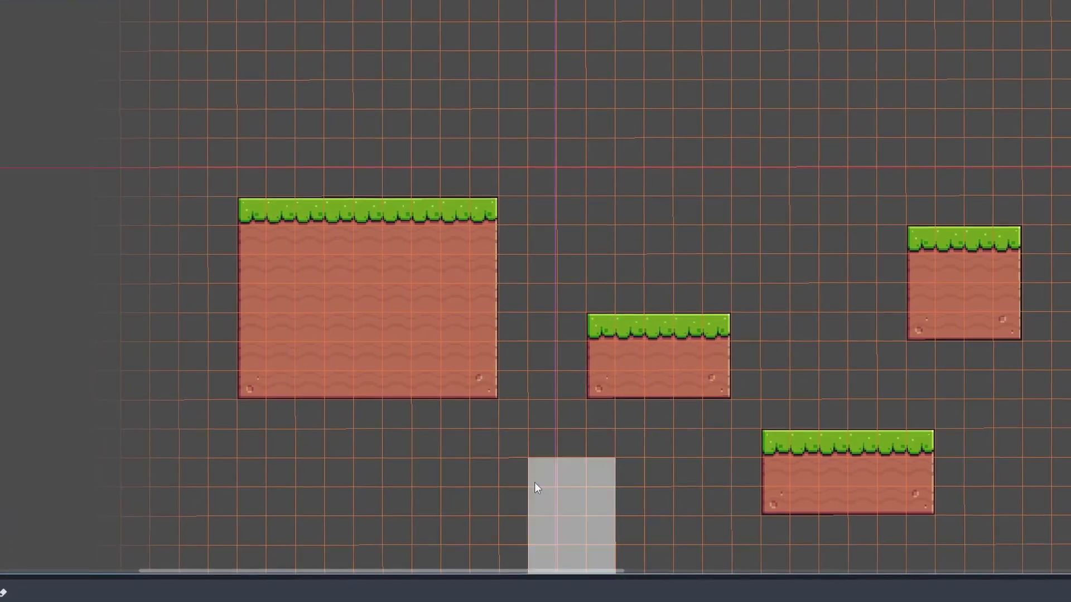
Paint a row of dirt tiles below the platform and a grass tile in the corner.
scroll(513, 458, down, 3)
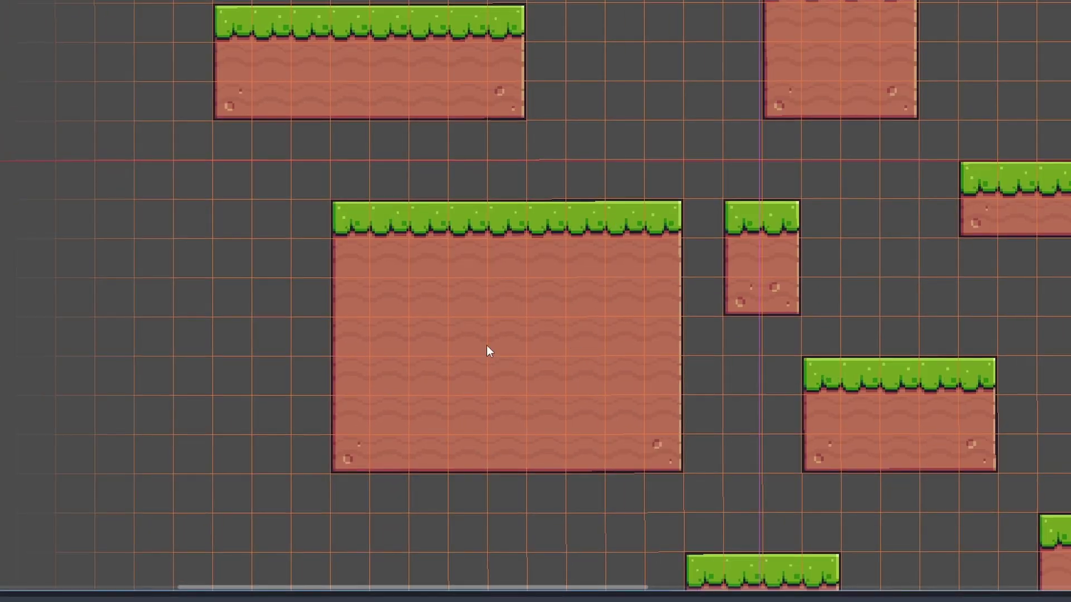
scroll(404, 341, down, 2)
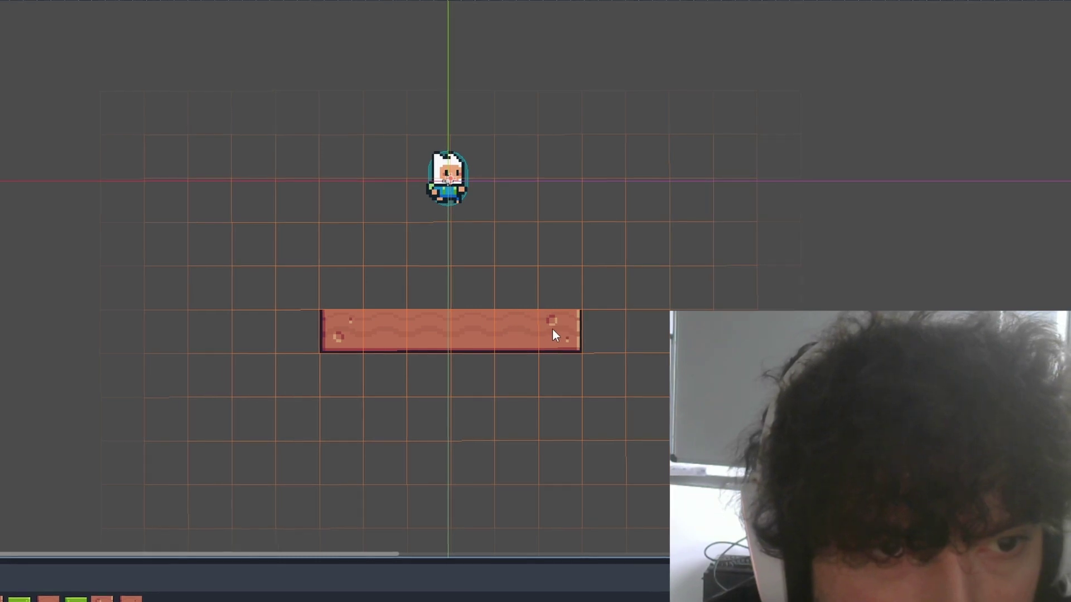
mouse_move(552, 329)
mouse_down()
mouse_move(550, 387)
mouse_move(396, 389)
mouse_up()
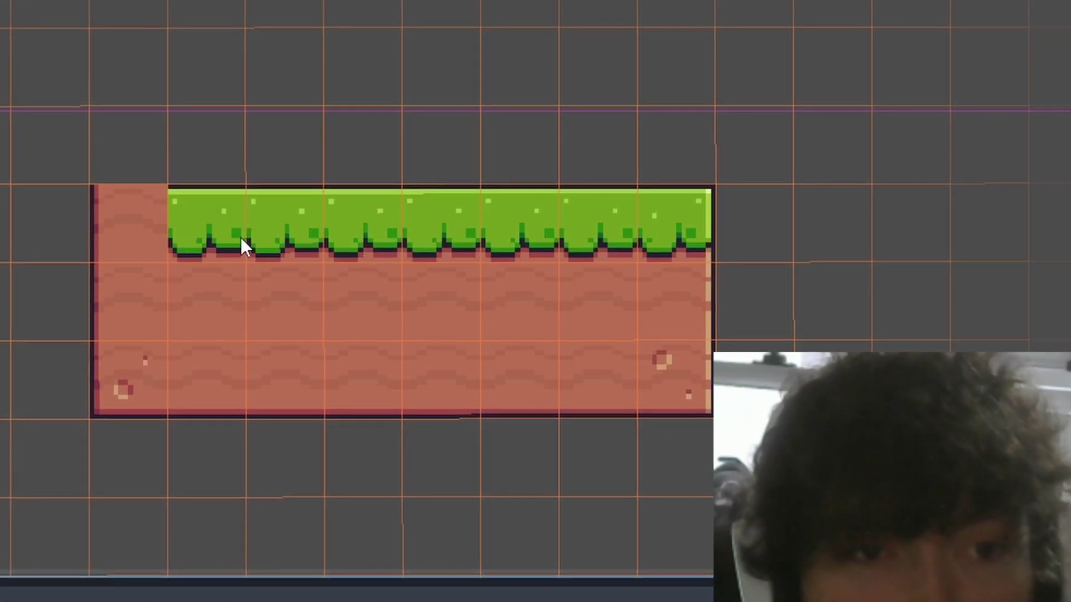
click(128, 234)
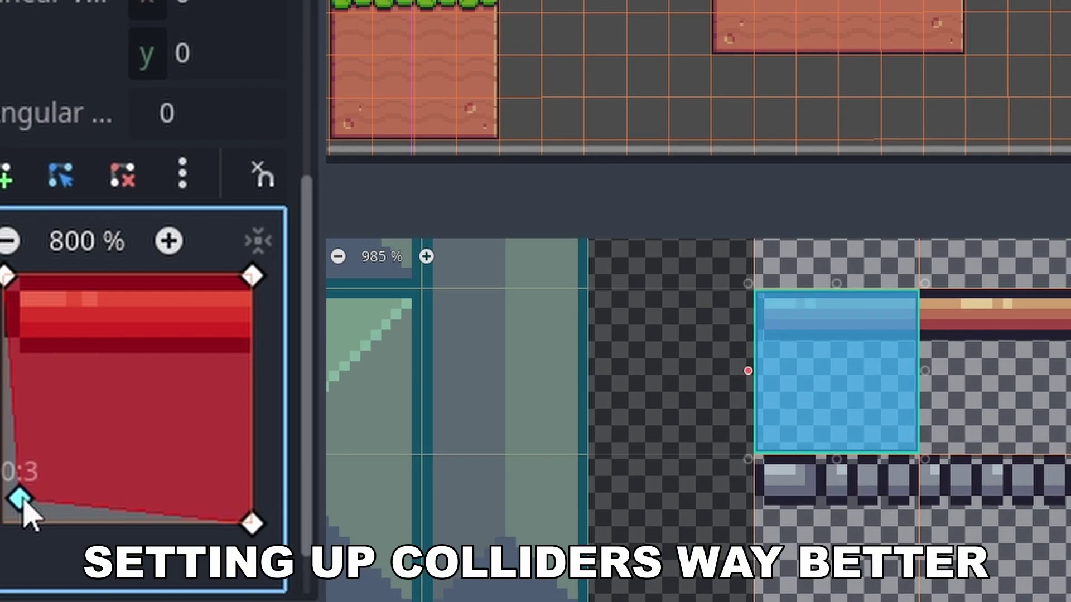
Reshape the platform tiles' colliders into thin top bars with grid snapping on.
drag(24, 502, 17, 357)
drag(256, 519, 263, 354)
click(988, 365)
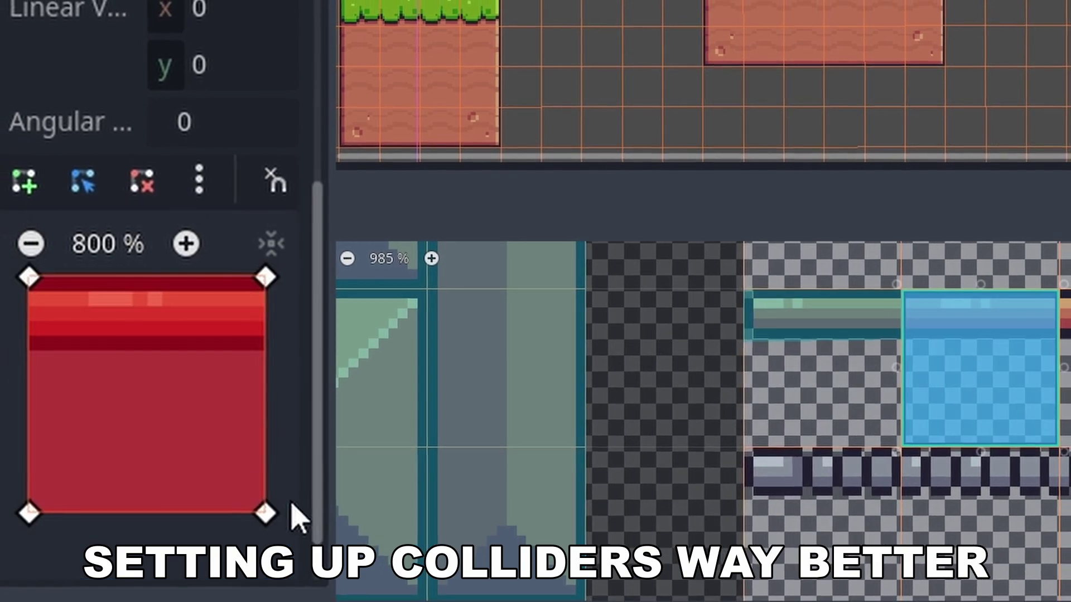
drag(263, 512, 266, 354)
drag(23, 513, 22, 354)
click(272, 180)
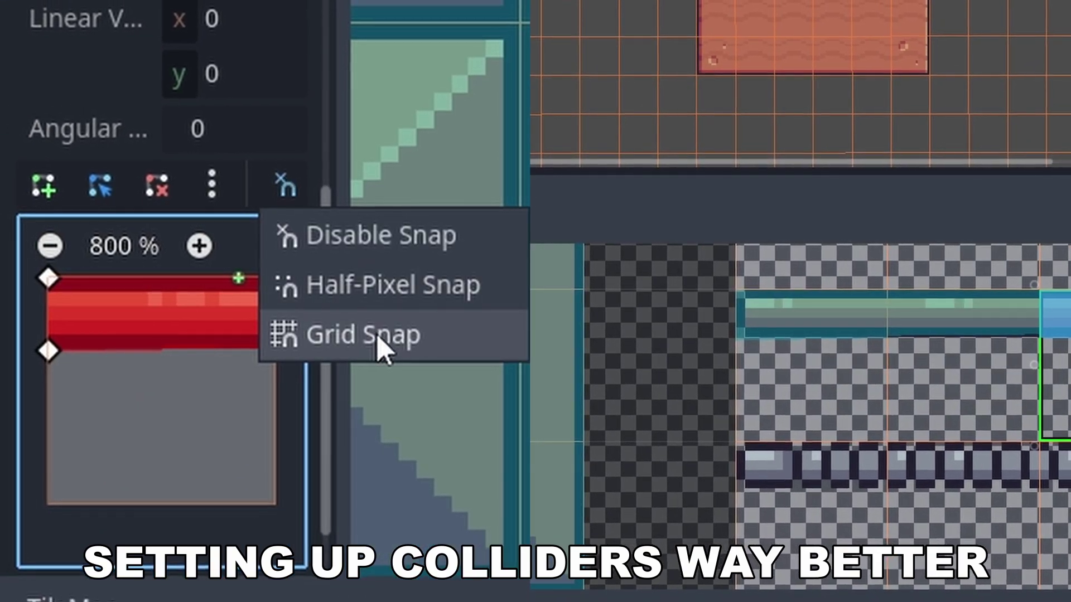
click(381, 348)
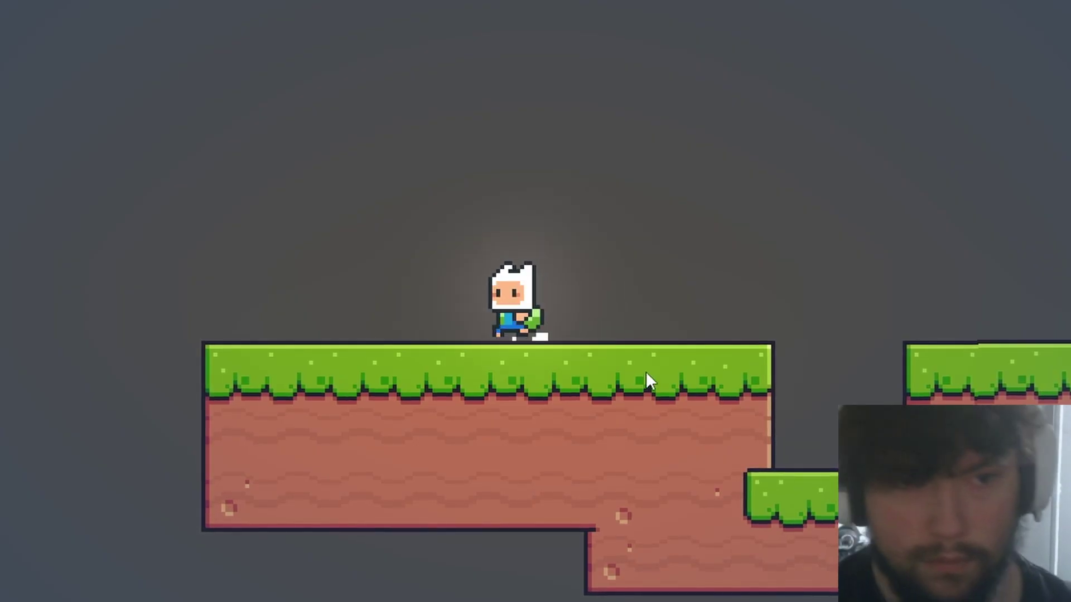
Run the scene and jump the hero across the gaps between platforms.
key(Right)
key(space)
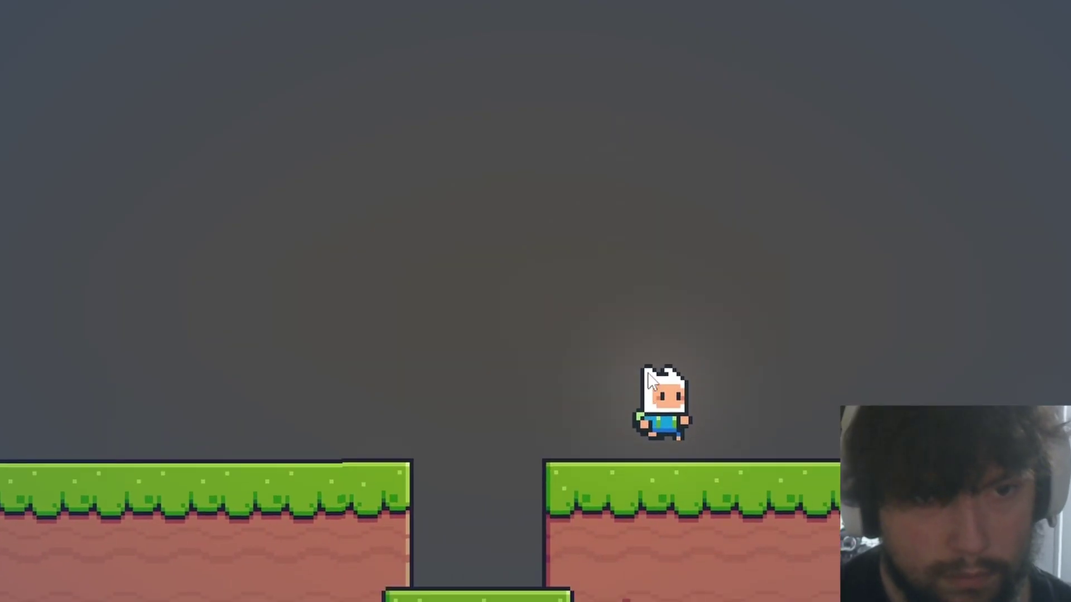
key(Left)
key(space)
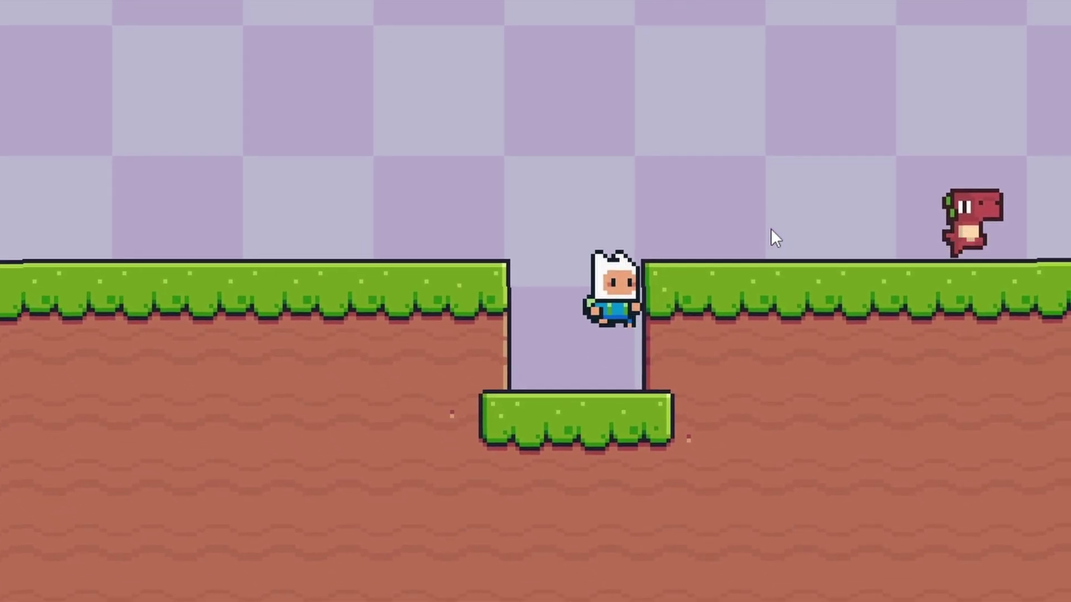
Jump the hero across the floating and yellow platforms and drop into the pit.
key(space)
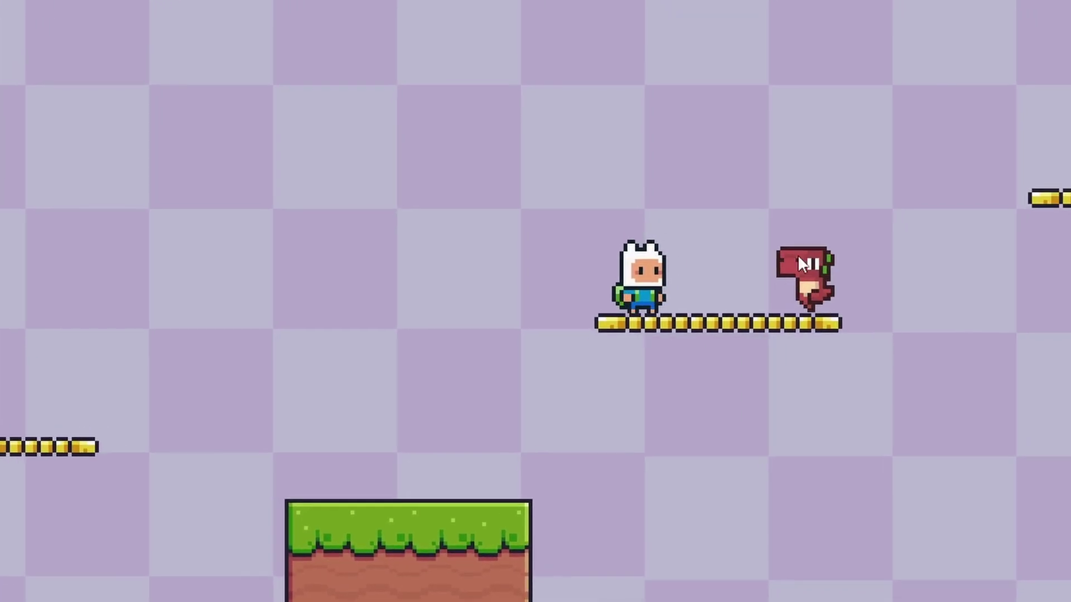
key(Right)
key(space)
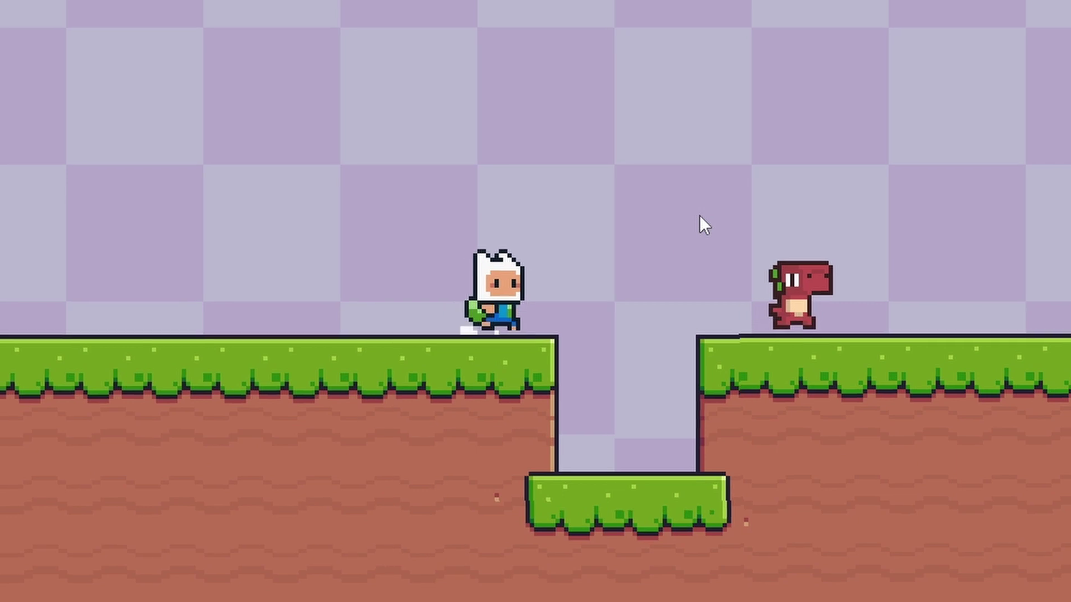
key(space)
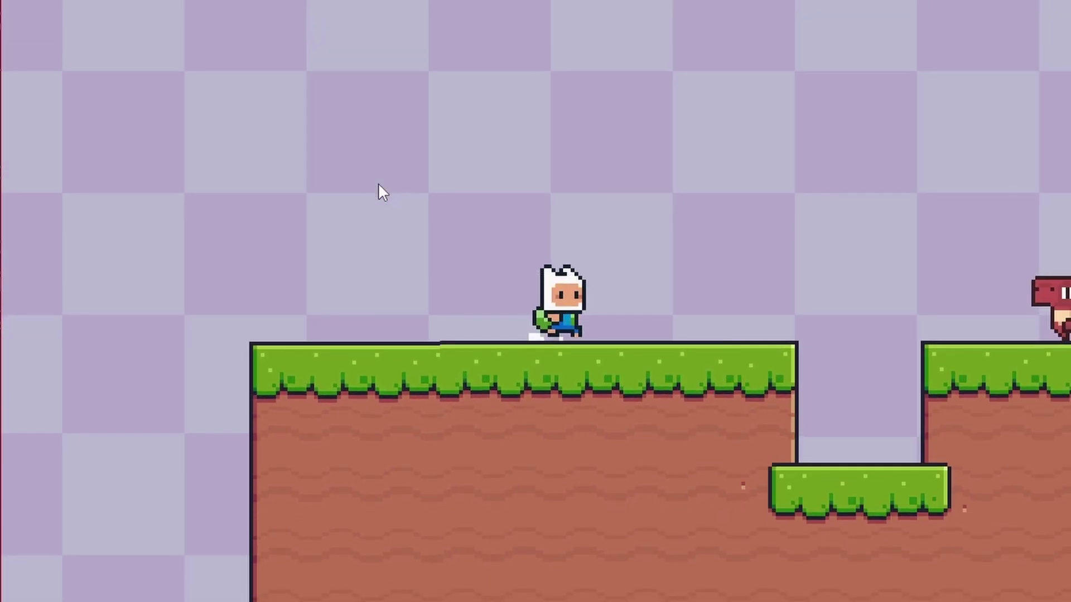
key(space)
Defeat the dinos while jumping out of the pit and onto the moving platform.
key(space)
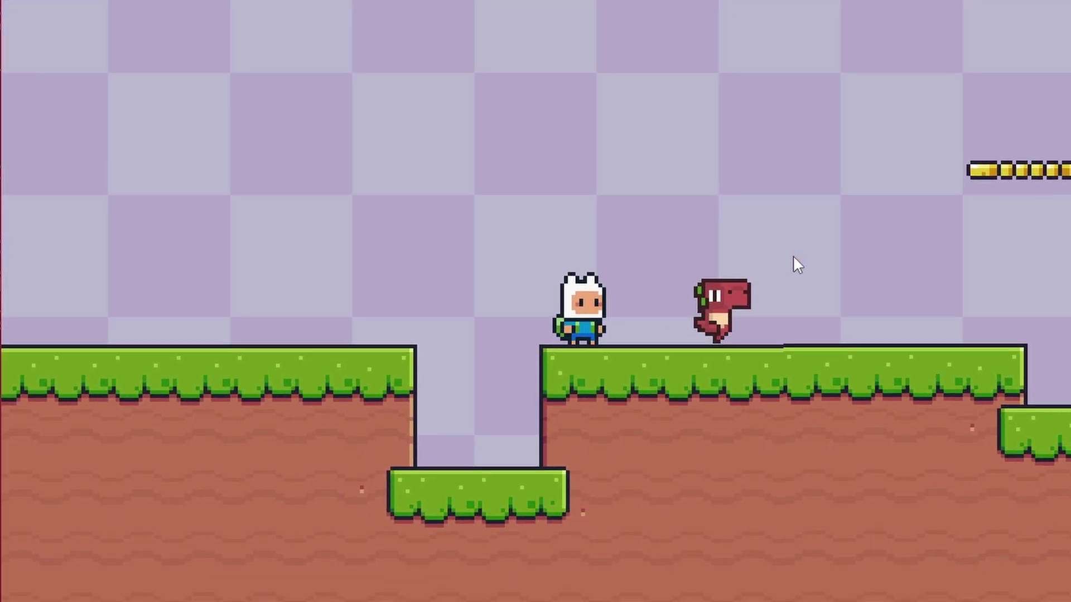
click(793, 258)
key(space)
key(space)
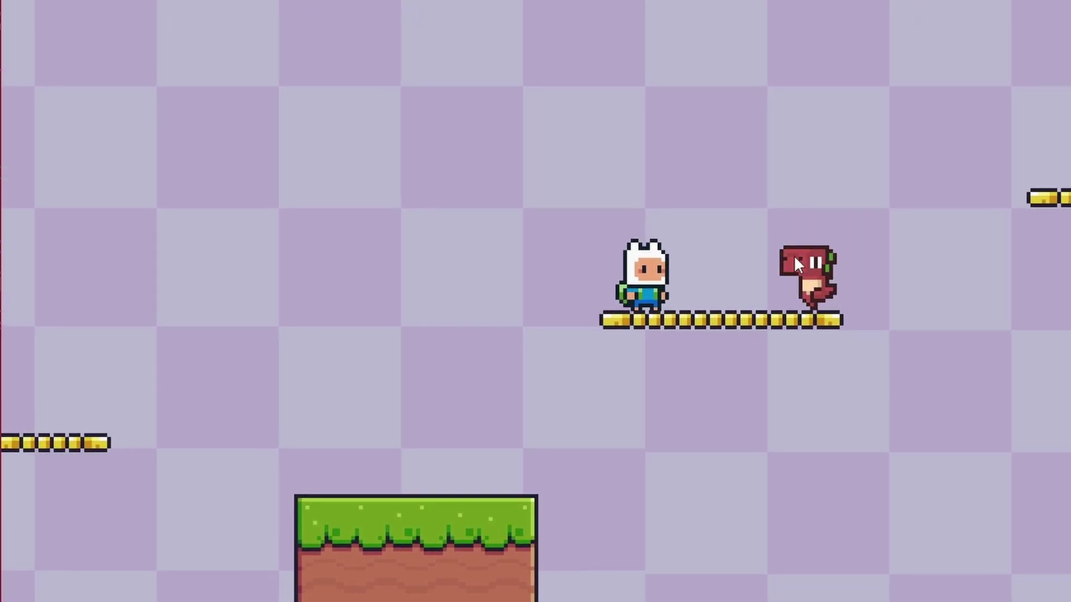
key(Left)
key(space)
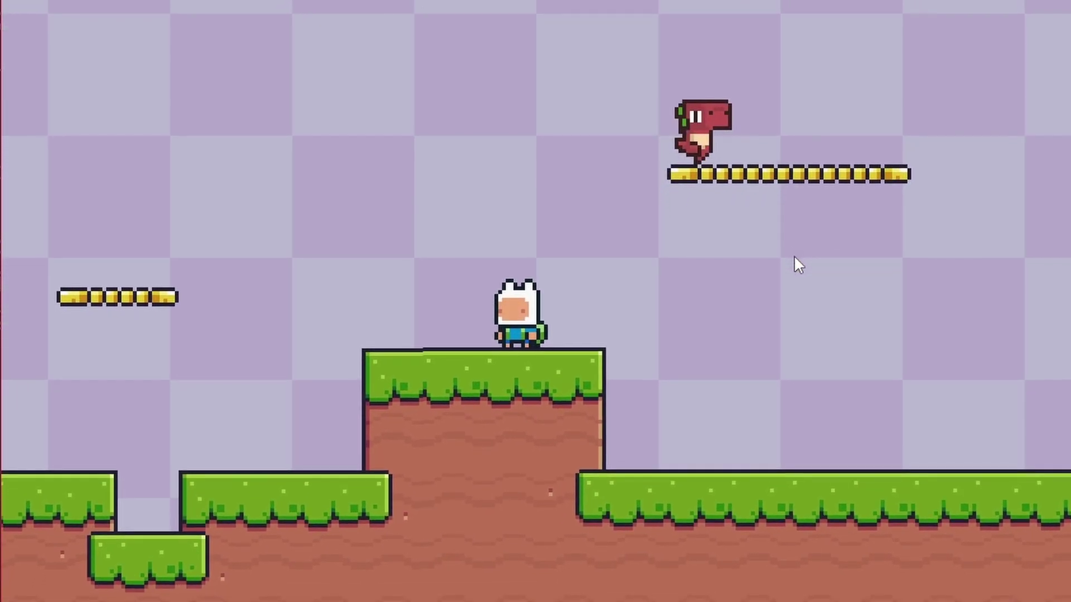
key(Right)
key(space)
click(794, 255)
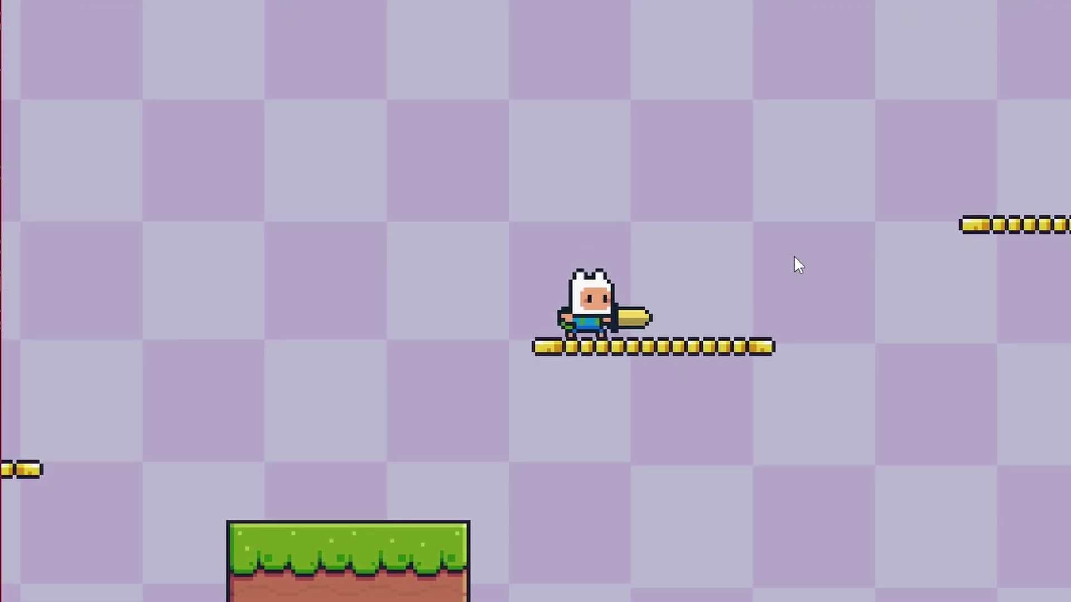
Run and jump across the final platforms to reach the YOU WIN message.
key(space)
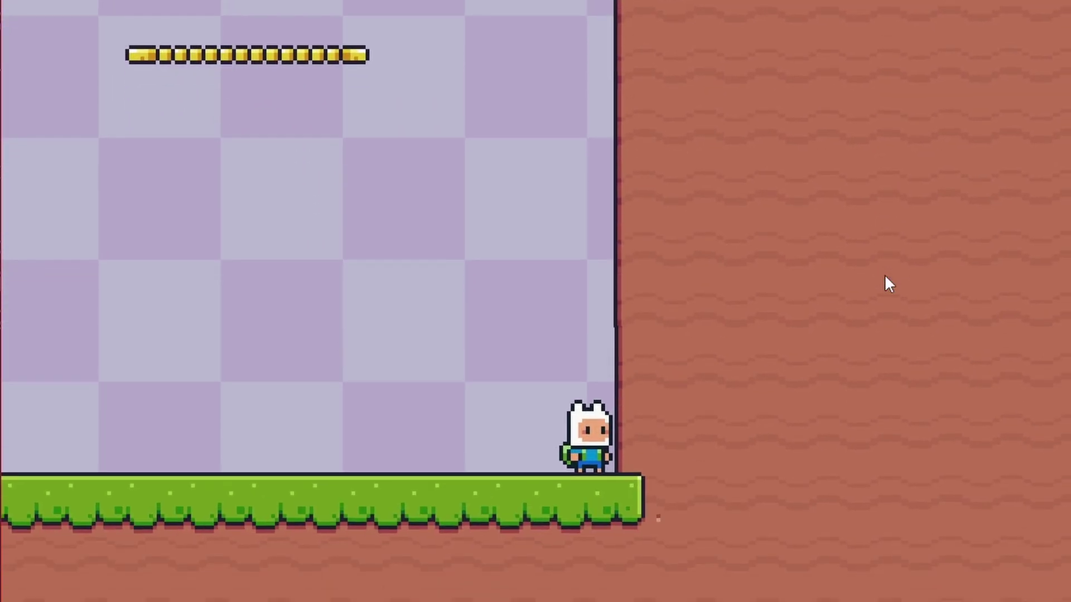
key(Left)
key(Left)
key(space)
key(Right)
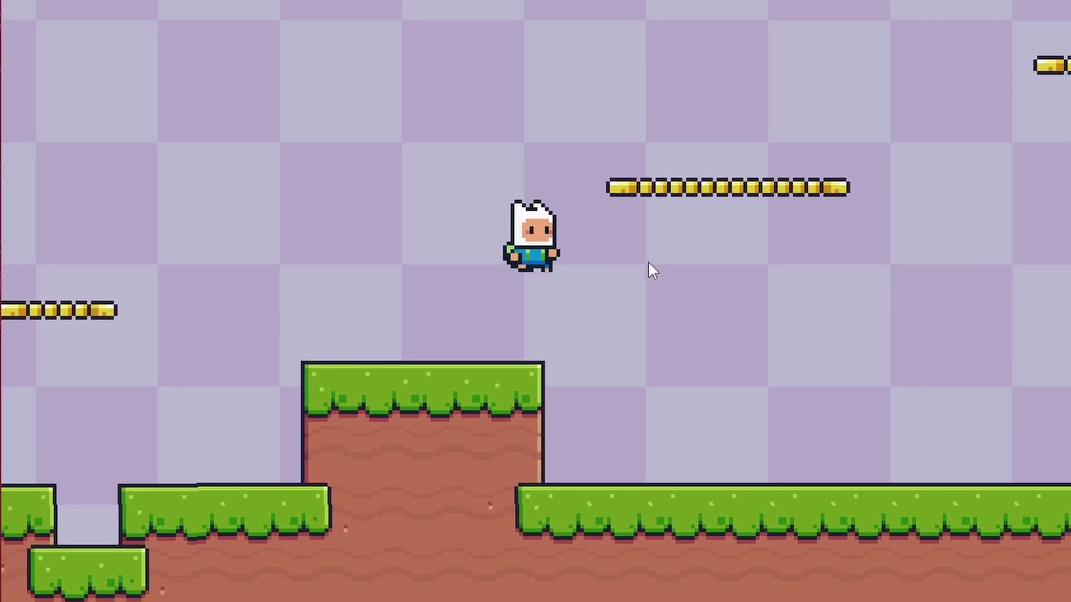
key(space)
key(Right)
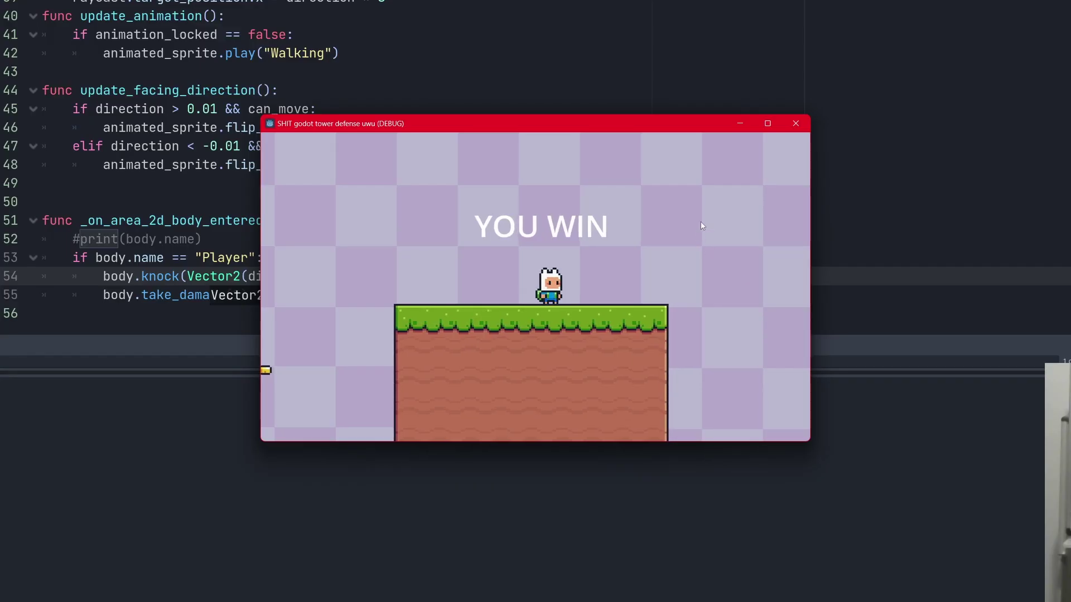
Maximize the game window and jump the hero onto the left yellow platform.
click(769, 125)
key(Left)
key(space)
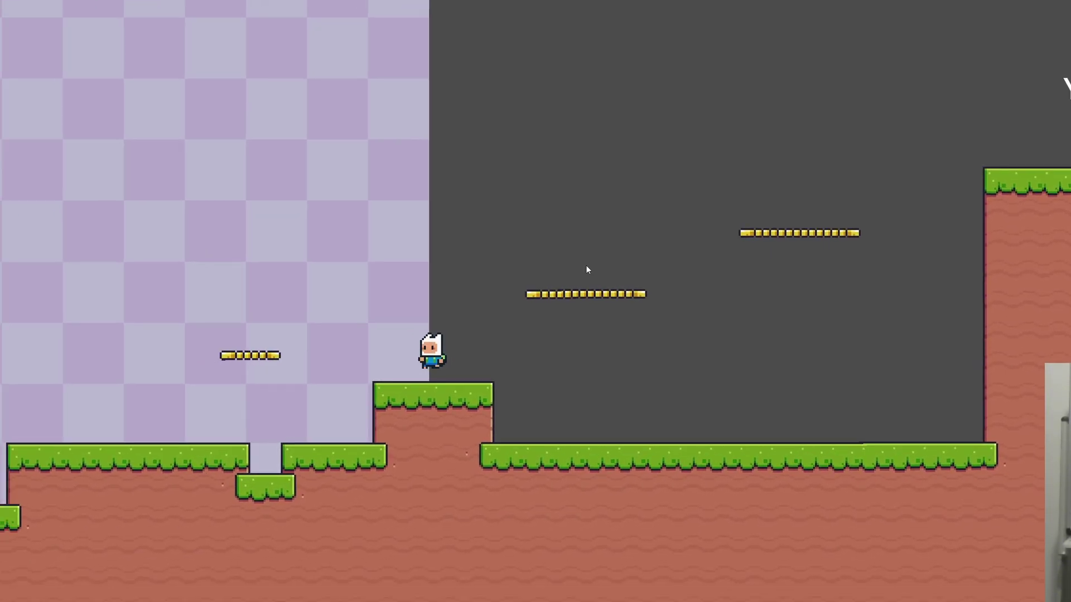